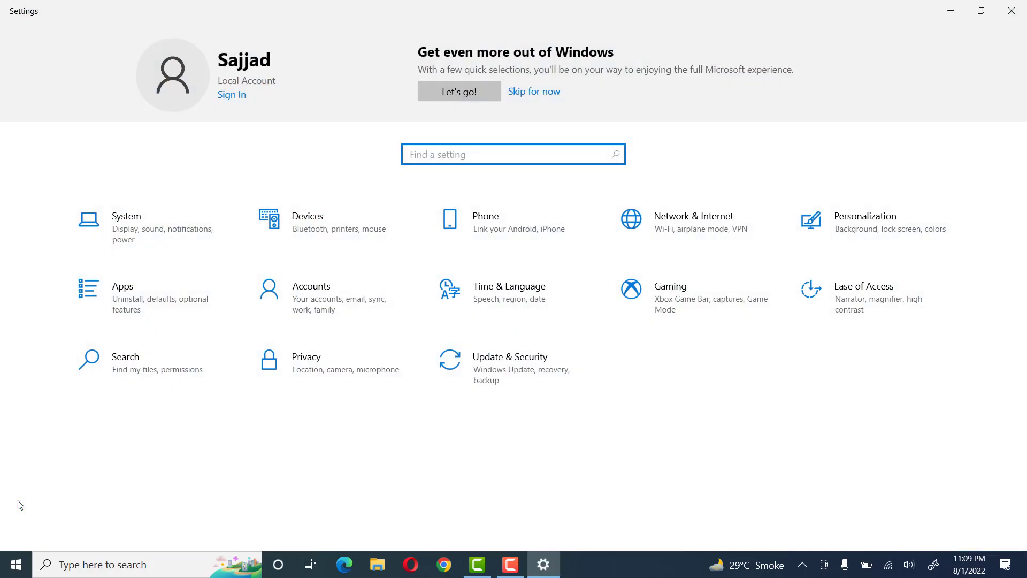
In the Family & other users account settings, start adding another person to this PC without a Microsoft account
{"action": "left_click", "coordinate": [320, 303]}
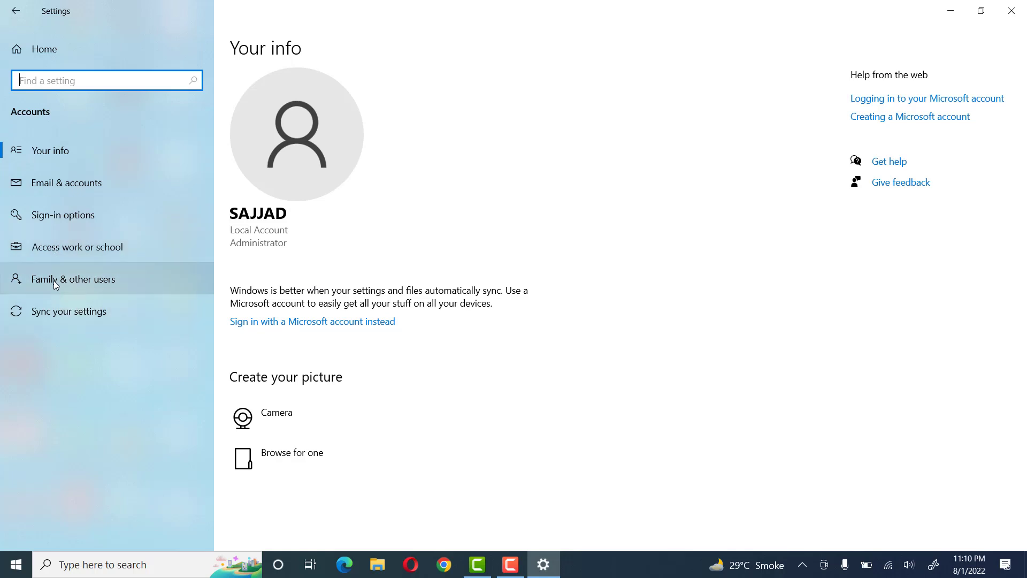
{"action": "left_click", "coordinate": [69, 278]}
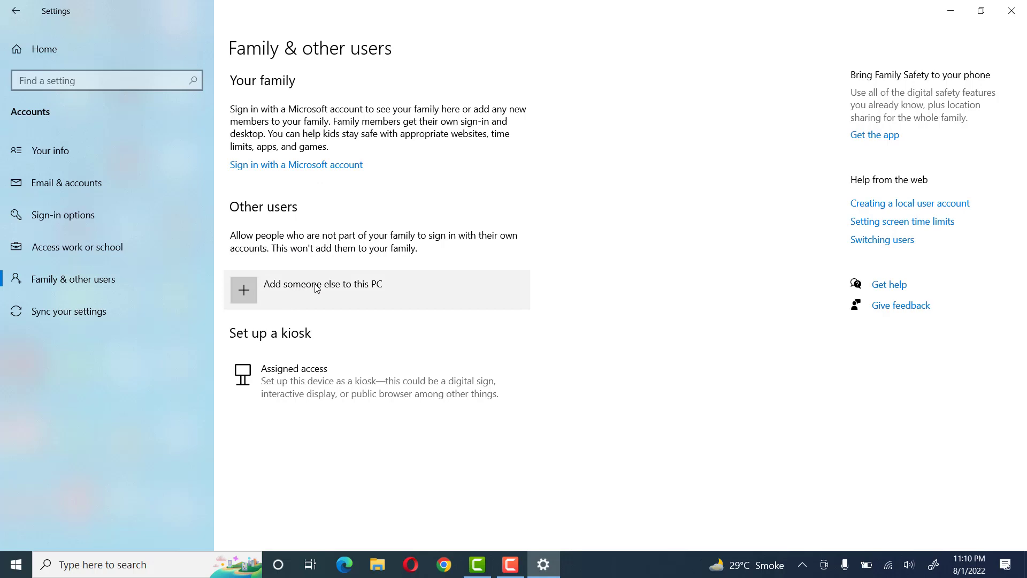
{"action": "left_click", "coordinate": [249, 289]}
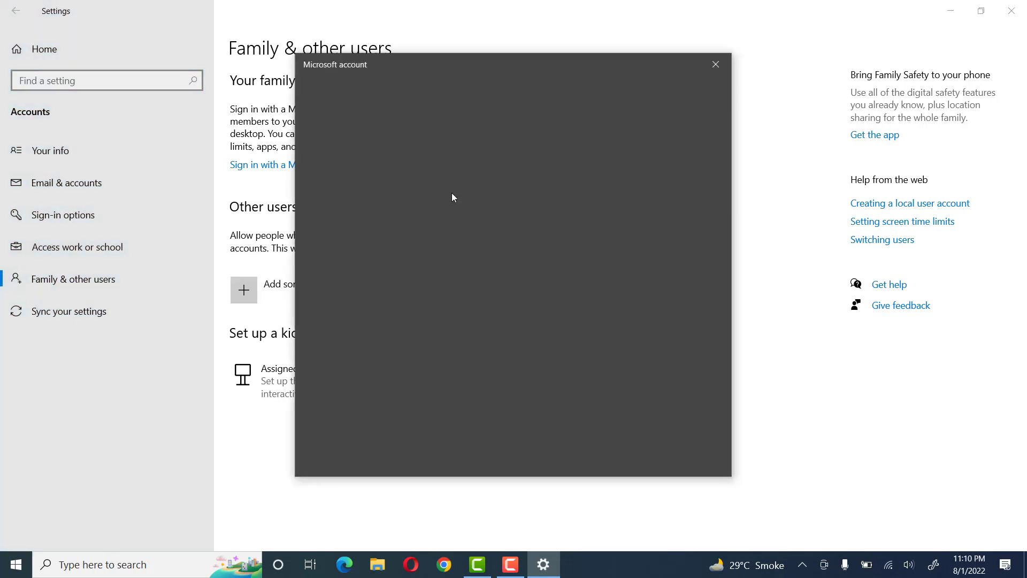
{"action": "left_click_drag", "start_coordinate": [469, 70], "coordinate": [455, 50]}
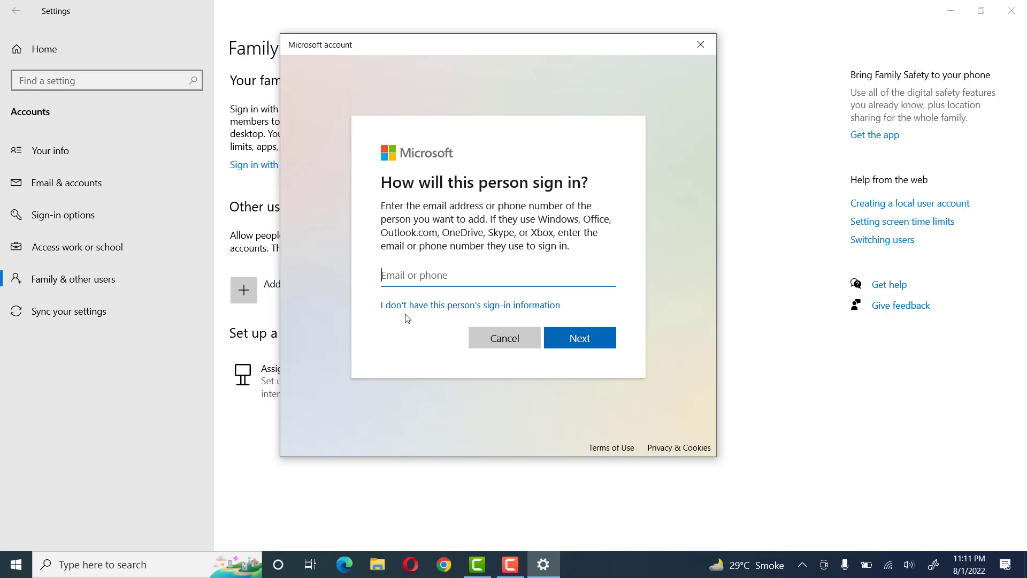
{"action": "left_click", "coordinate": [483, 306]}
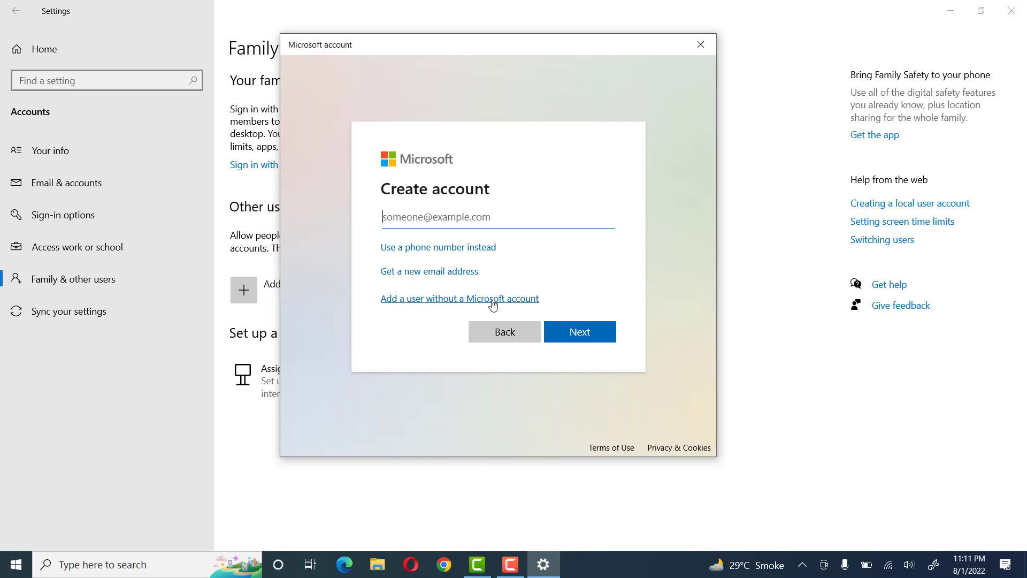
{"action": "left_click", "coordinate": [448, 303]}
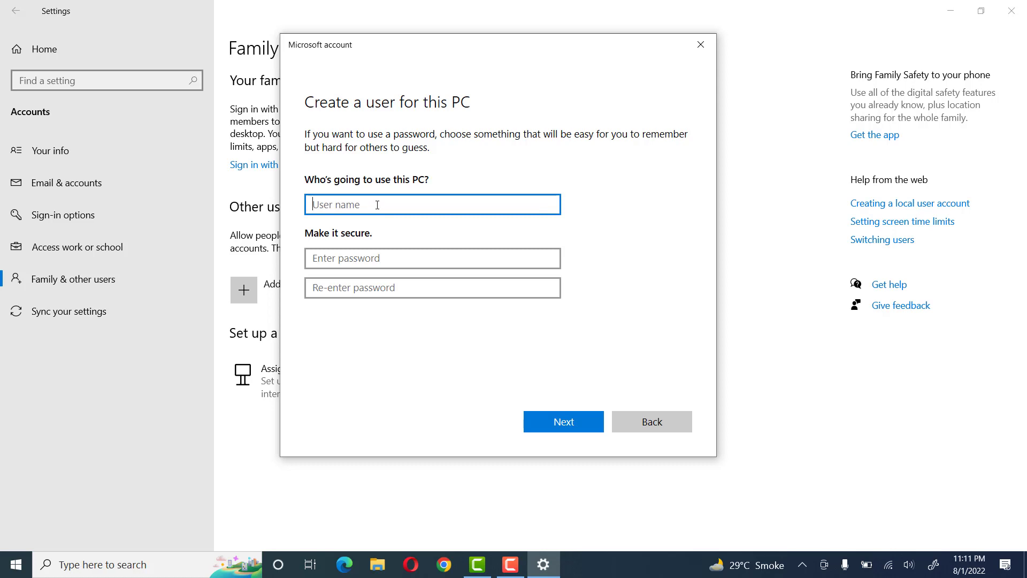
Name the new local user Test User and enter the account password in both password fields
{"action": "type", "text": "Test User"}
{"action": "left_click", "coordinate": [339, 262]}
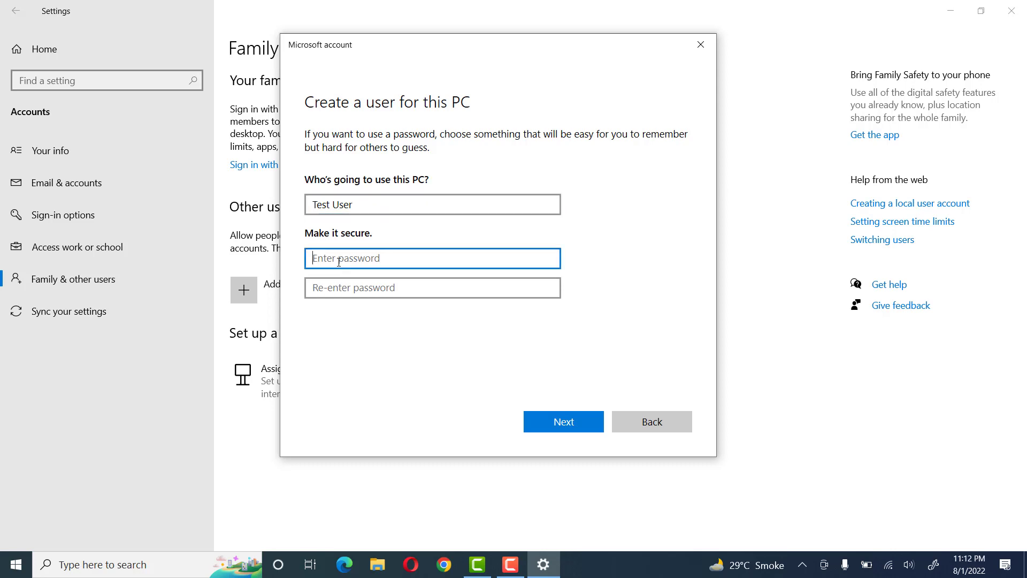
{"action": "type", "text": "•••••"}
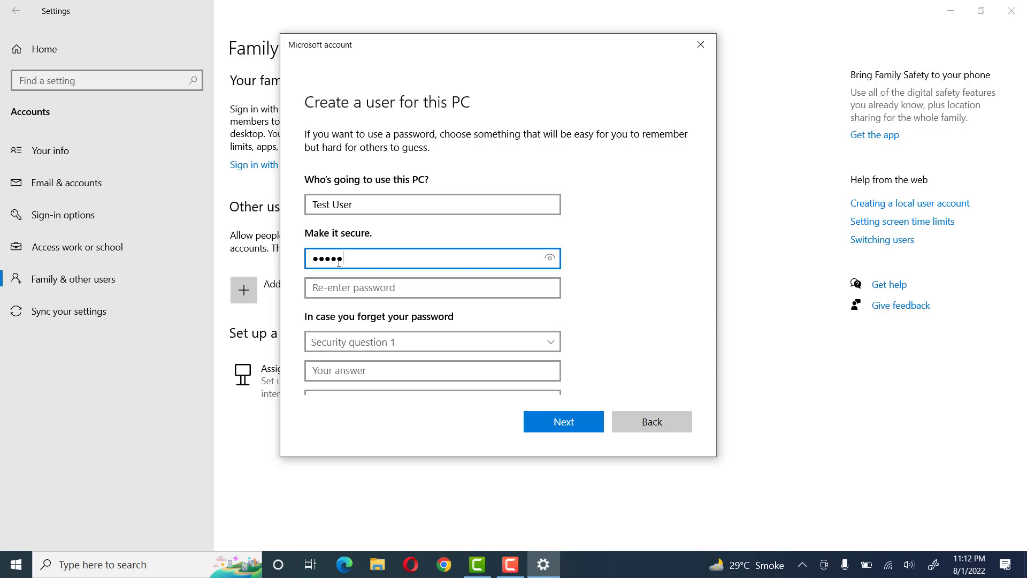
{"action": "key", "text": "Tab"}
{"action": "type", "text": "•••••"}
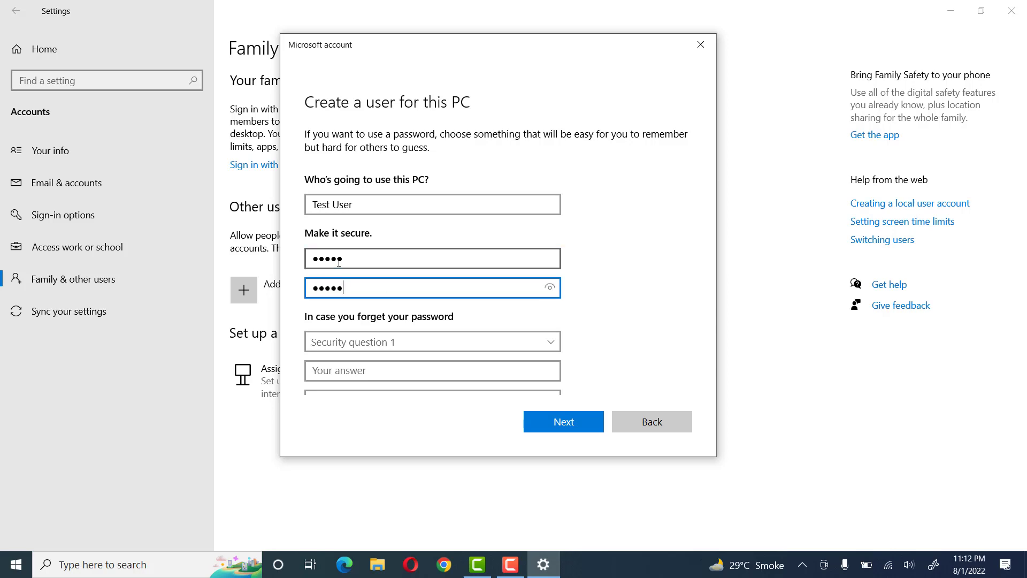
Set the first security question to "What was your childhood nickname?" and fill in its security answer
{"action": "scroll", "coordinate": [402, 252], "scroll_direction": "down", "scroll_amount": 4}
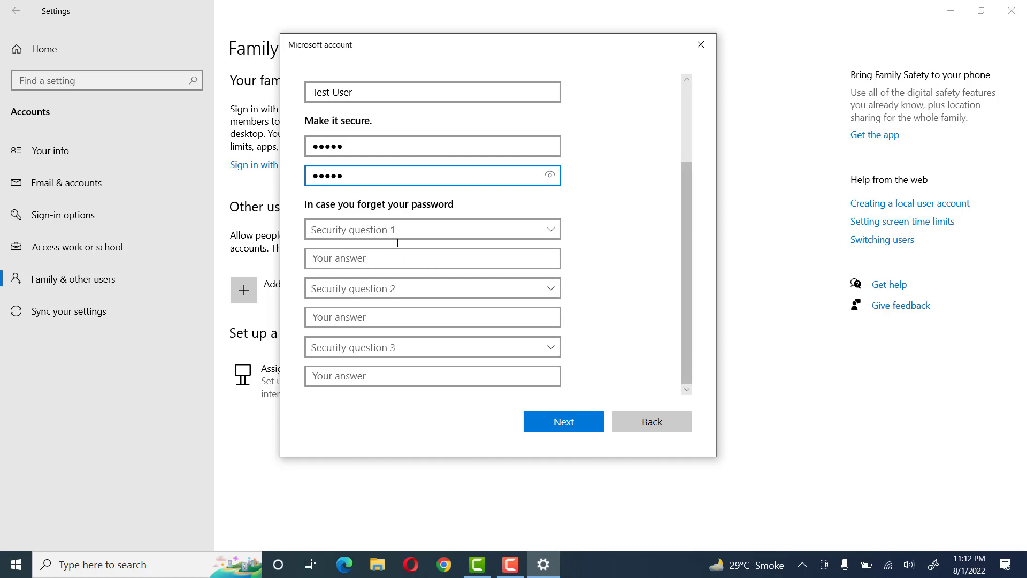
{"action": "left_click", "coordinate": [422, 229]}
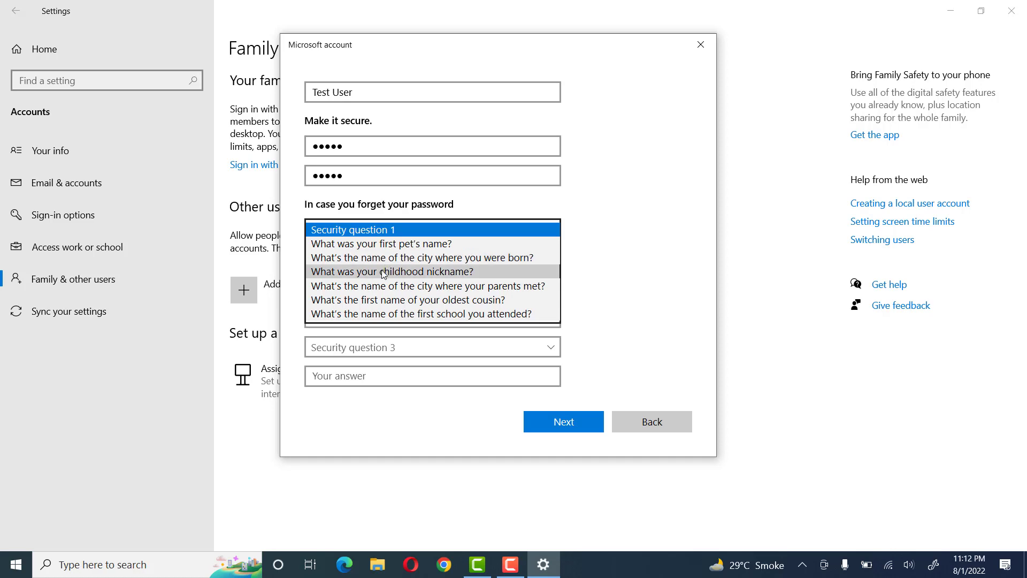
{"action": "left_click", "coordinate": [626, 261]}
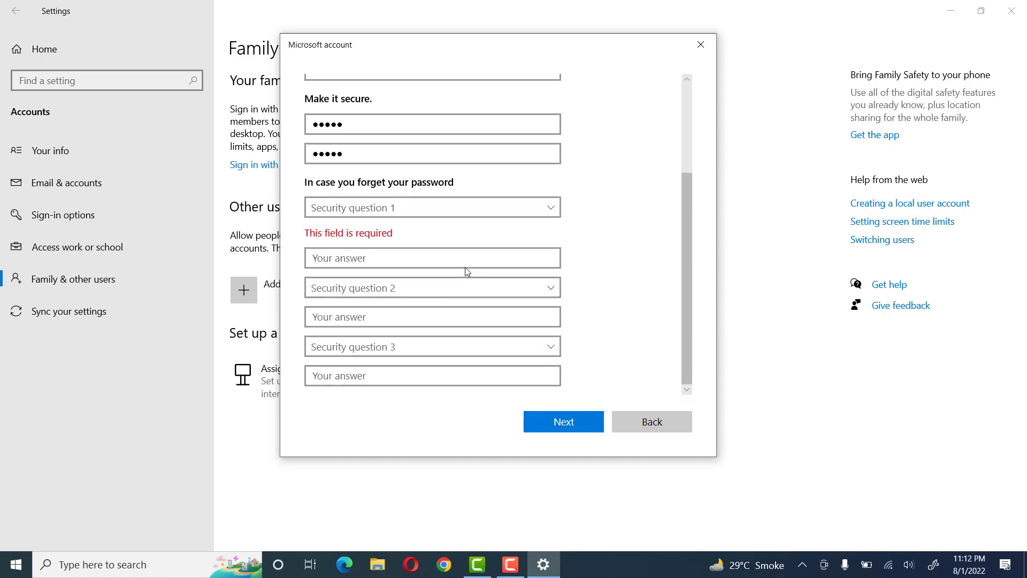
{"action": "scroll", "coordinate": [465, 267], "scroll_direction": "up", "scroll_amount": 2}
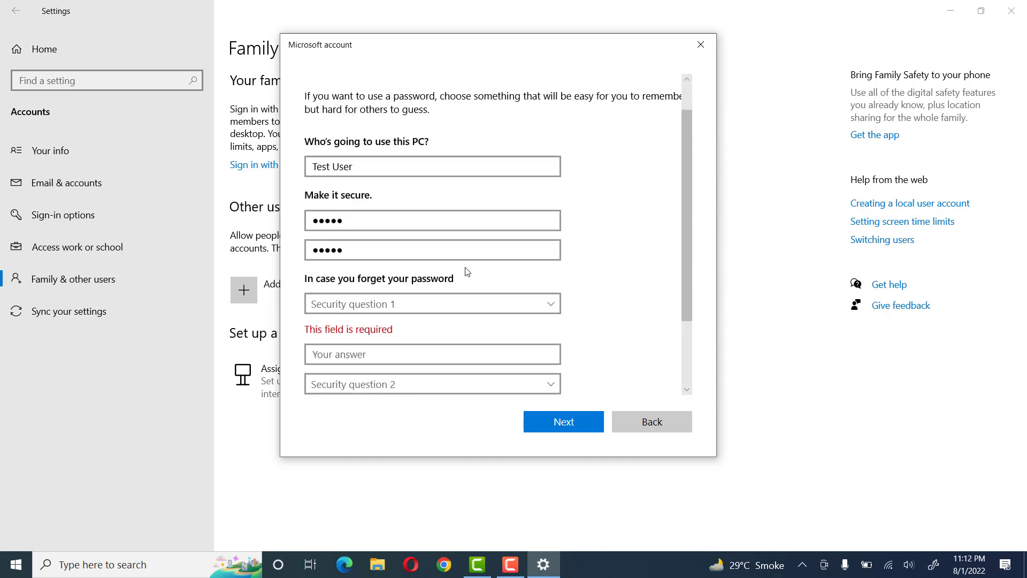
{"action": "scroll", "coordinate": [422, 289], "scroll_direction": "down", "scroll_amount": 2}
{"action": "left_click", "coordinate": [427, 212]}
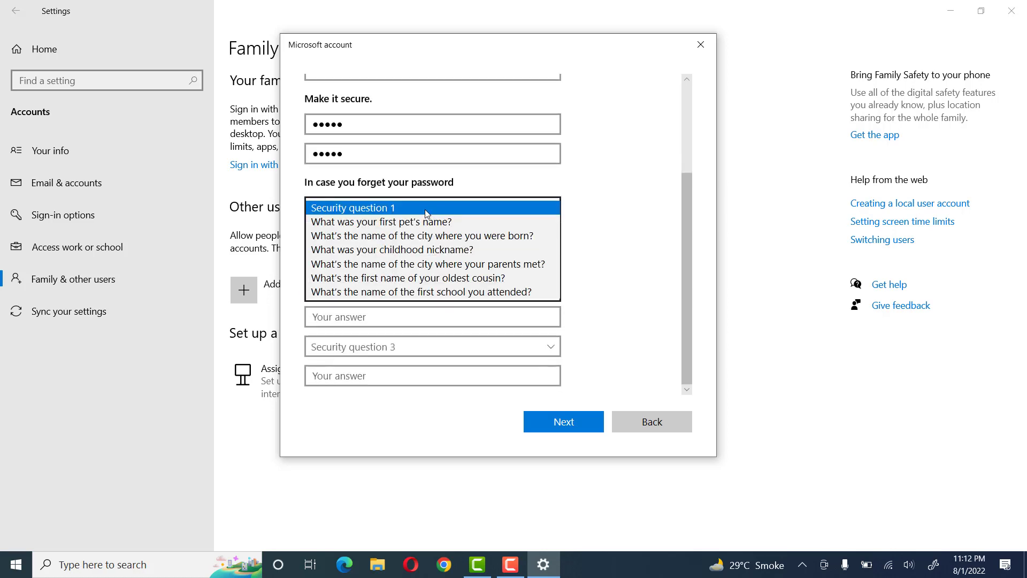
{"action": "left_click", "coordinate": [417, 251]}
{"action": "left_click", "coordinate": [373, 258]}
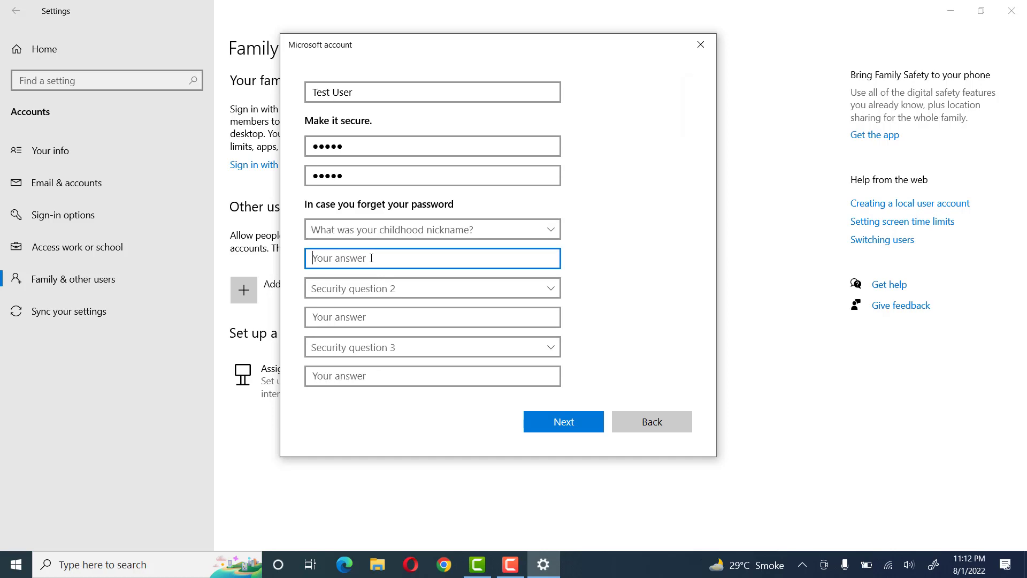
Set the second security question to "What's the first name of your oldest cousin?" and fill in its security answer
{"action": "left_click", "coordinate": [367, 289]}
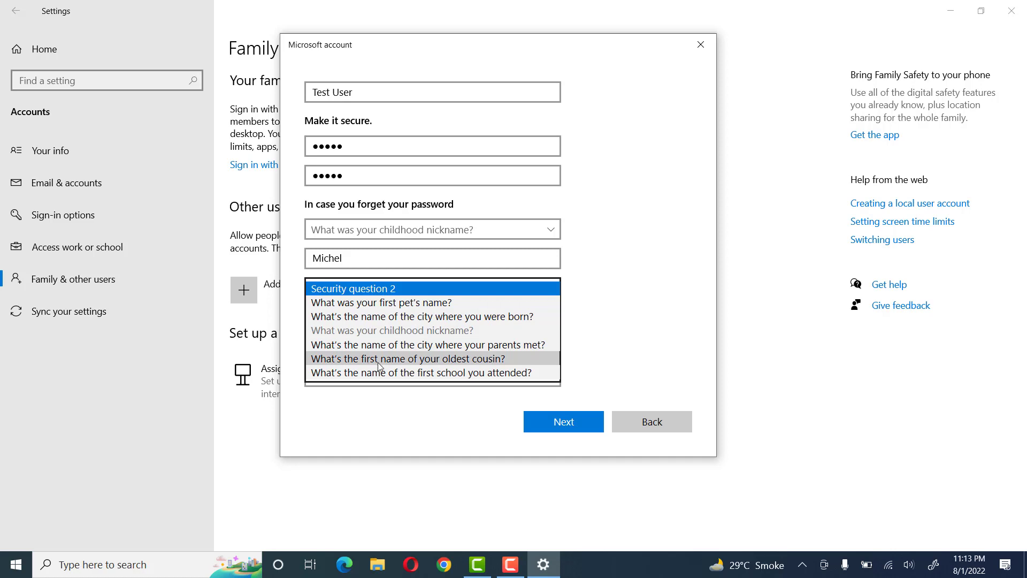
{"action": "left_click", "coordinate": [399, 367]}
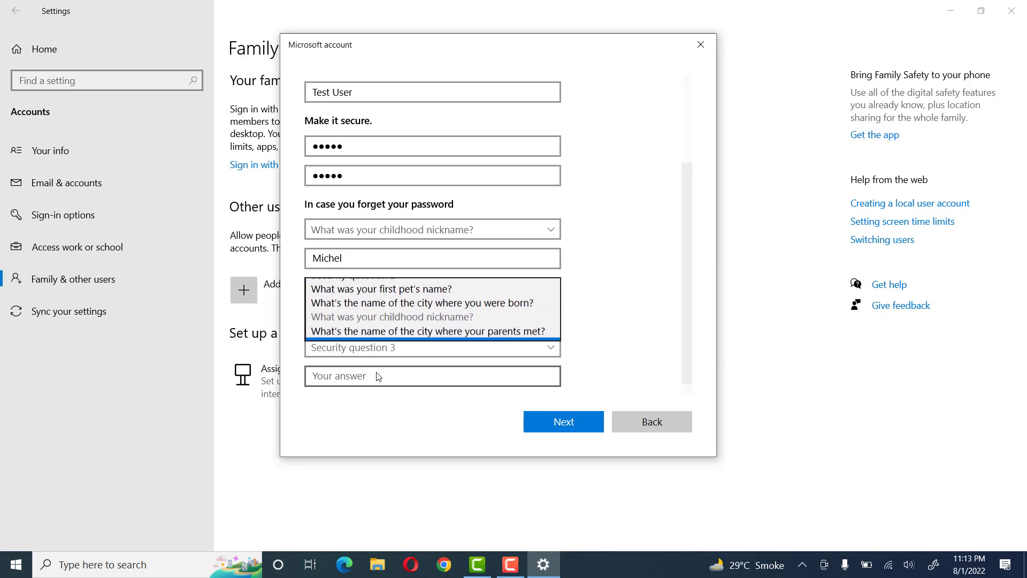
{"action": "left_click", "coordinate": [367, 318]}
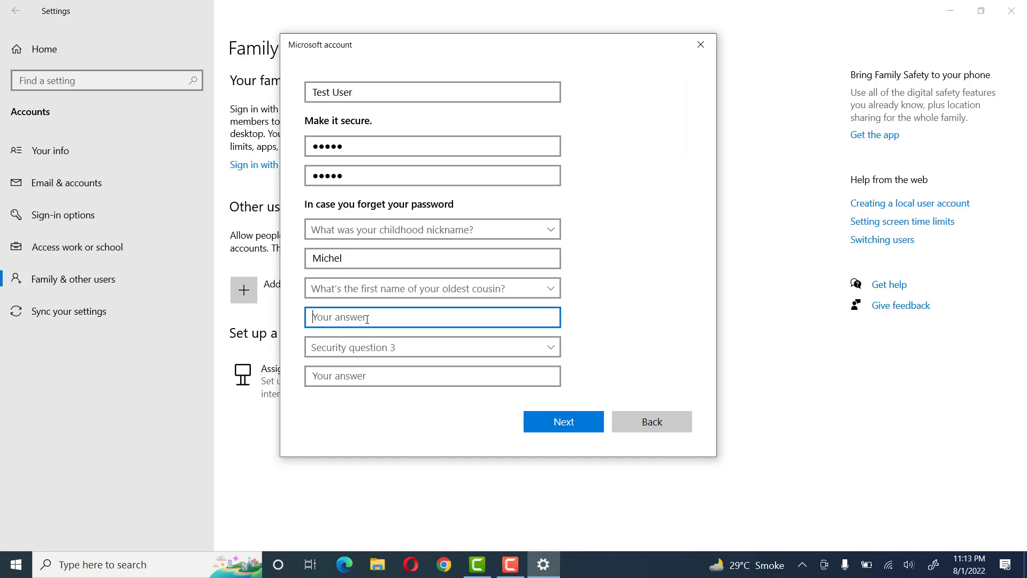
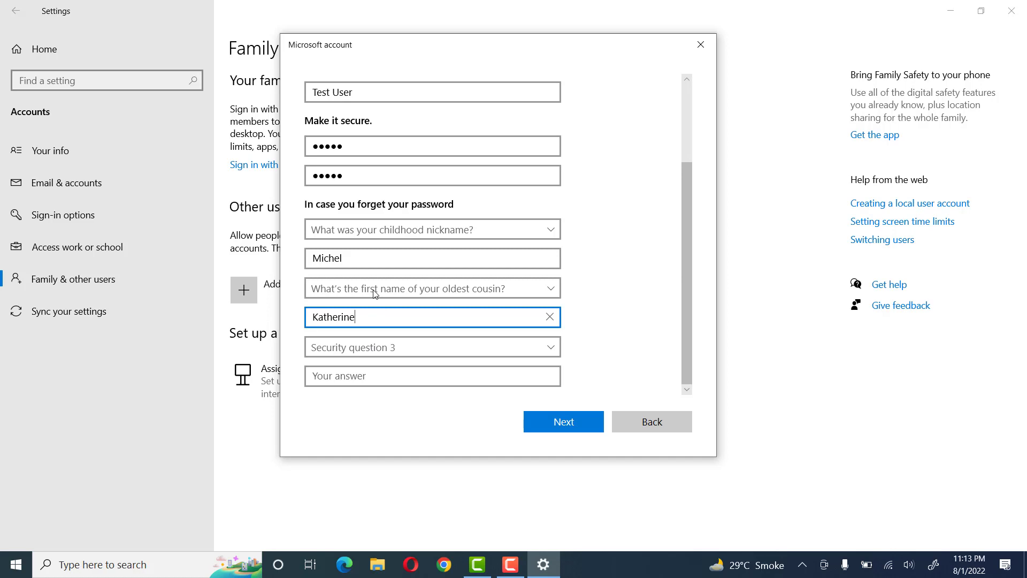
Set the third security question to "What's the name of the city where you were born?", fill in its answer, and create the account
{"action": "left_click", "coordinate": [370, 346]}
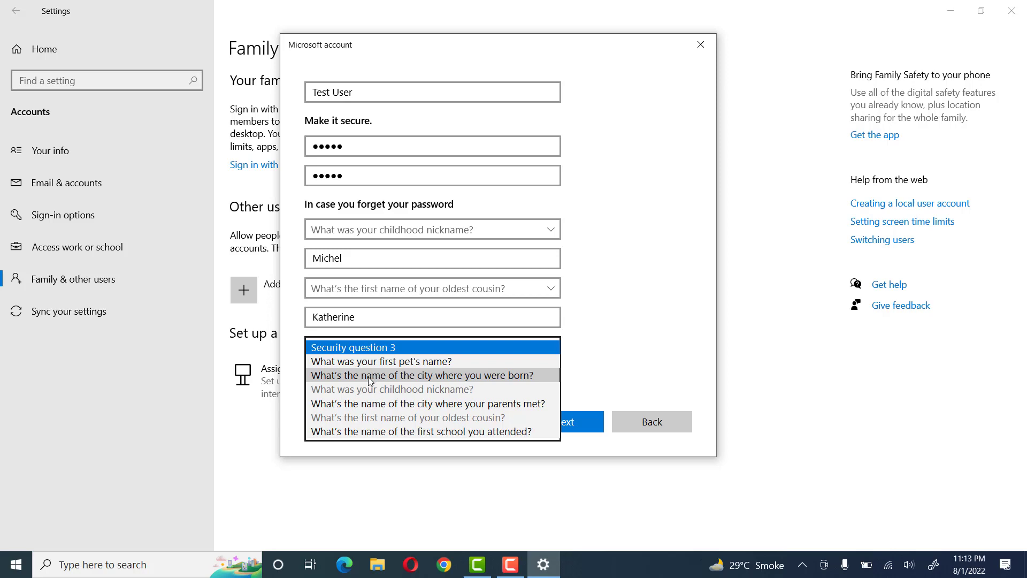
{"action": "left_click", "coordinate": [370, 381]}
{"action": "left_click", "coordinate": [365, 376]}
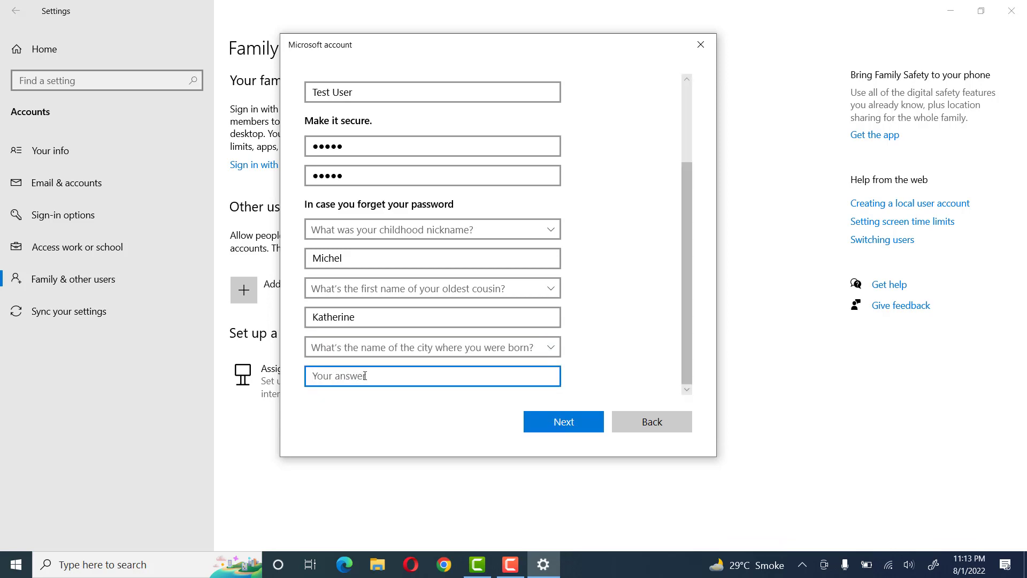
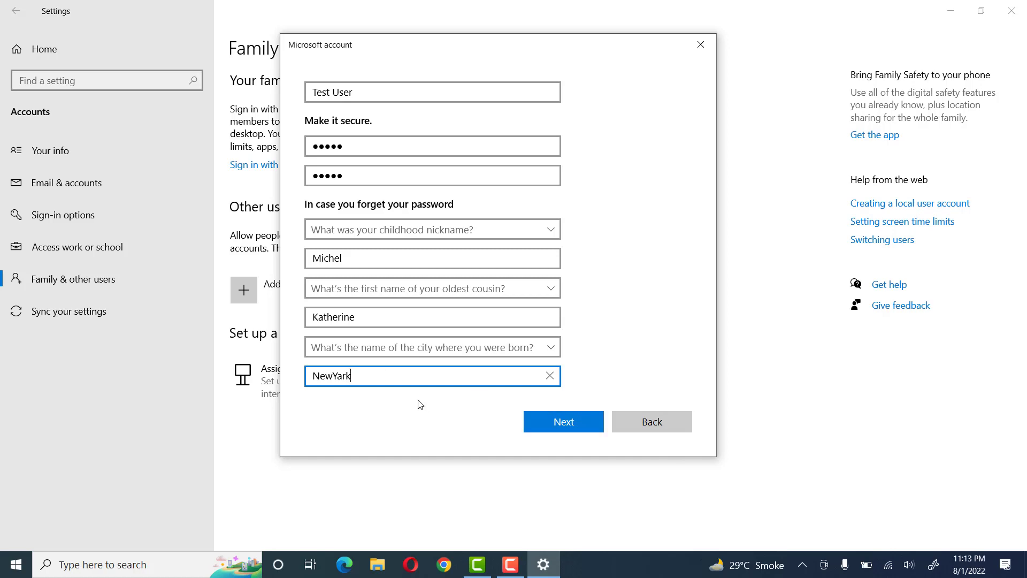
{"action": "left_click", "coordinate": [583, 422]}
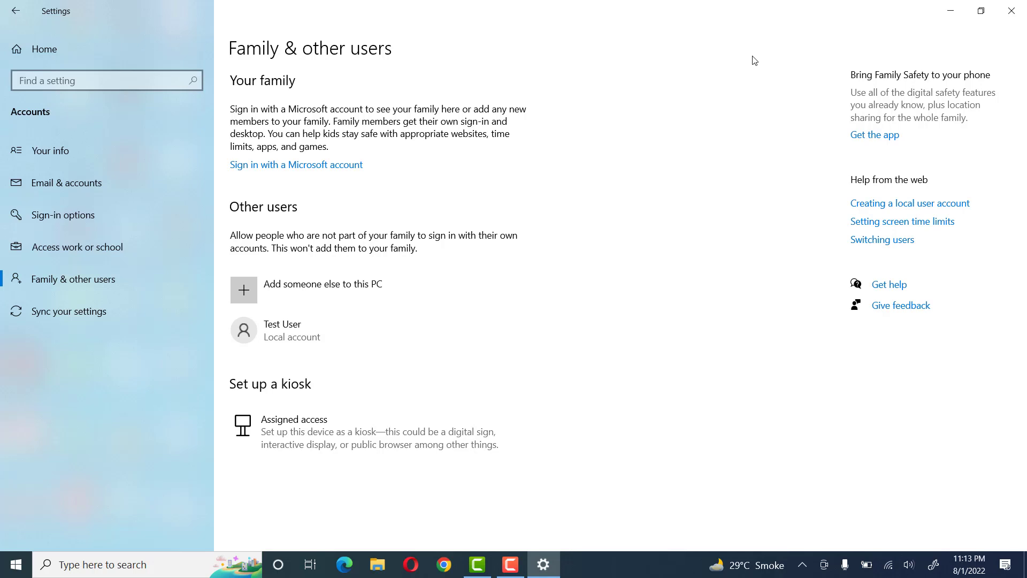
{"action": "left_click", "coordinate": [952, 12]}
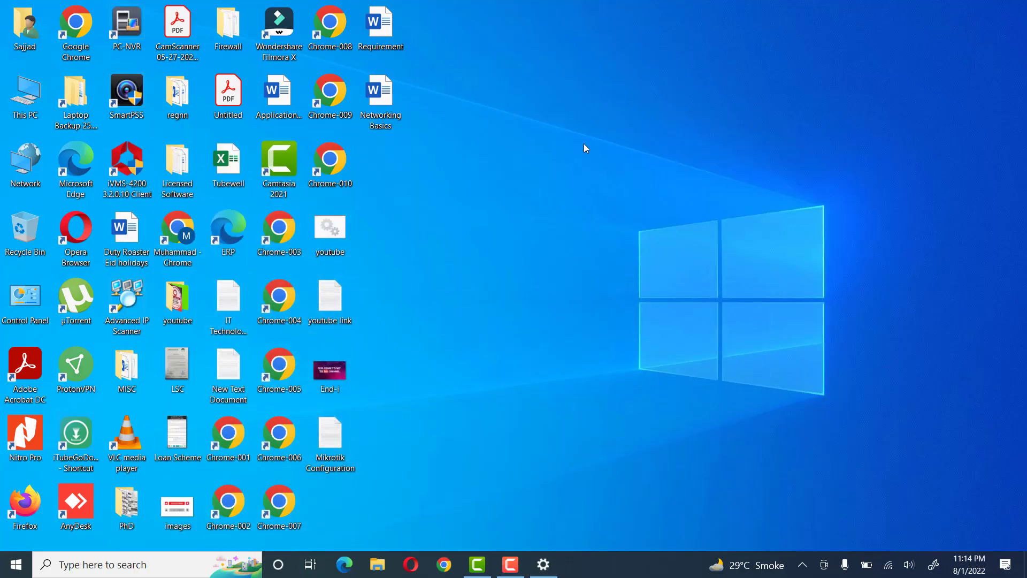
{"action": "double_click", "coordinate": [28, 307]}
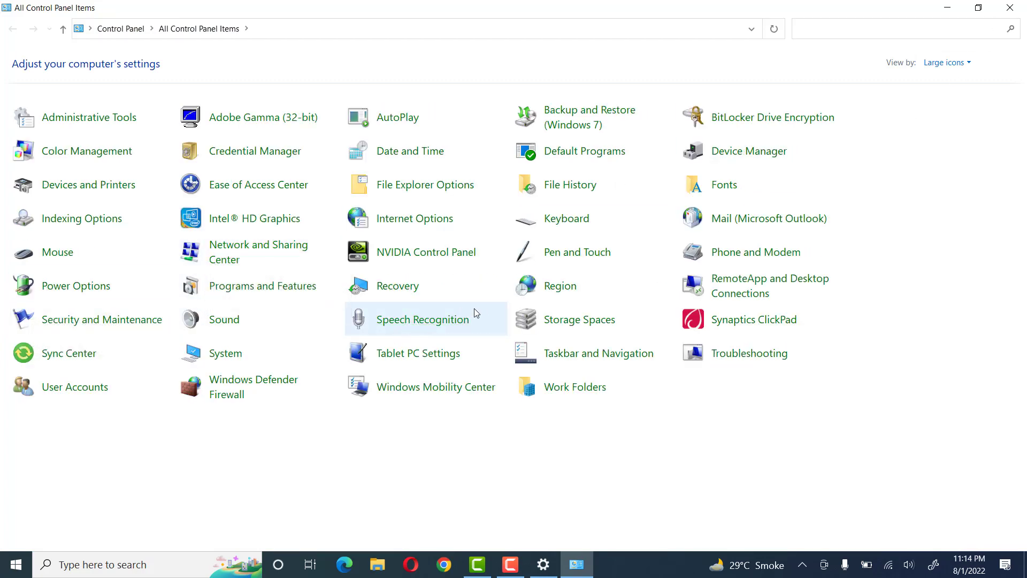
{"action": "left_click", "coordinate": [59, 395]}
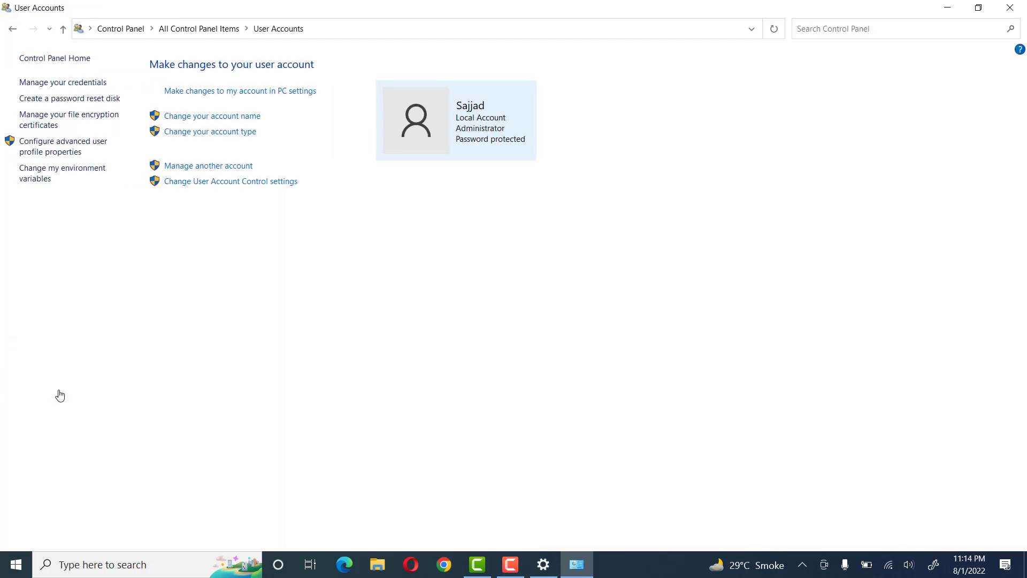
{"action": "left_click", "coordinate": [198, 166]}
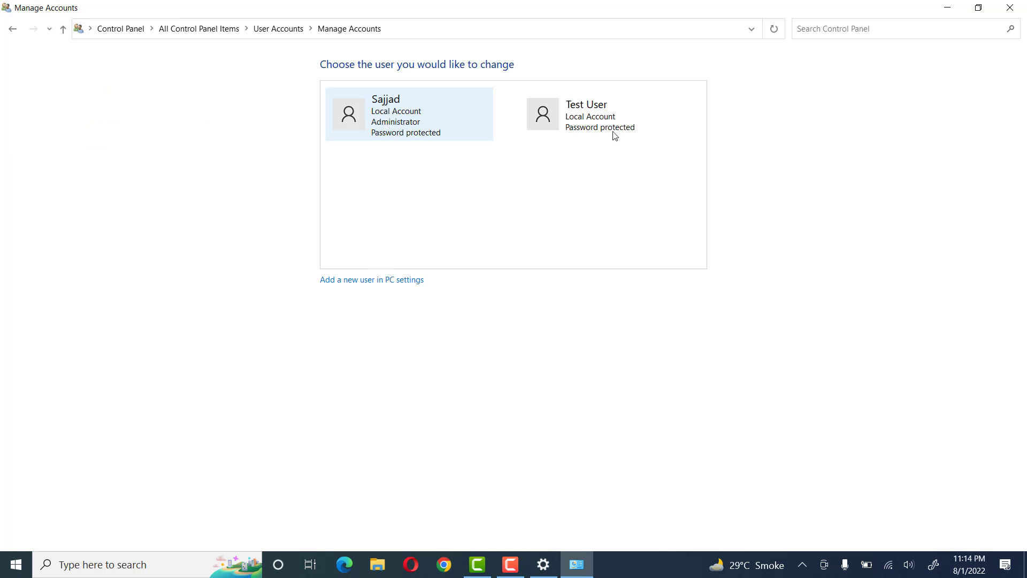
{"action": "left_click", "coordinate": [595, 117]}
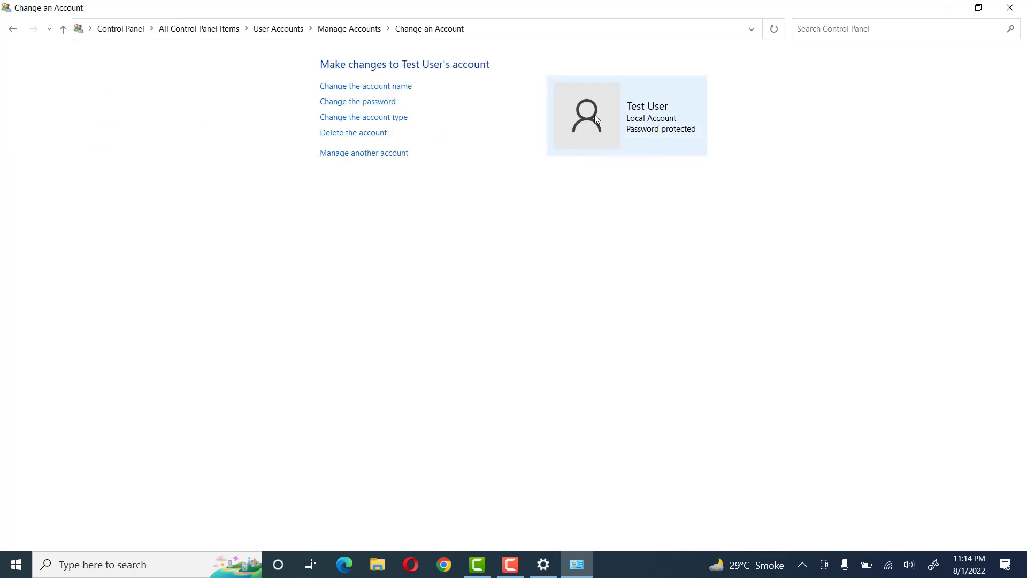
Return to the list of managed accounts, check where its option for adding a new user leads, and close Control Panel
{"action": "left_click", "coordinate": [11, 30]}
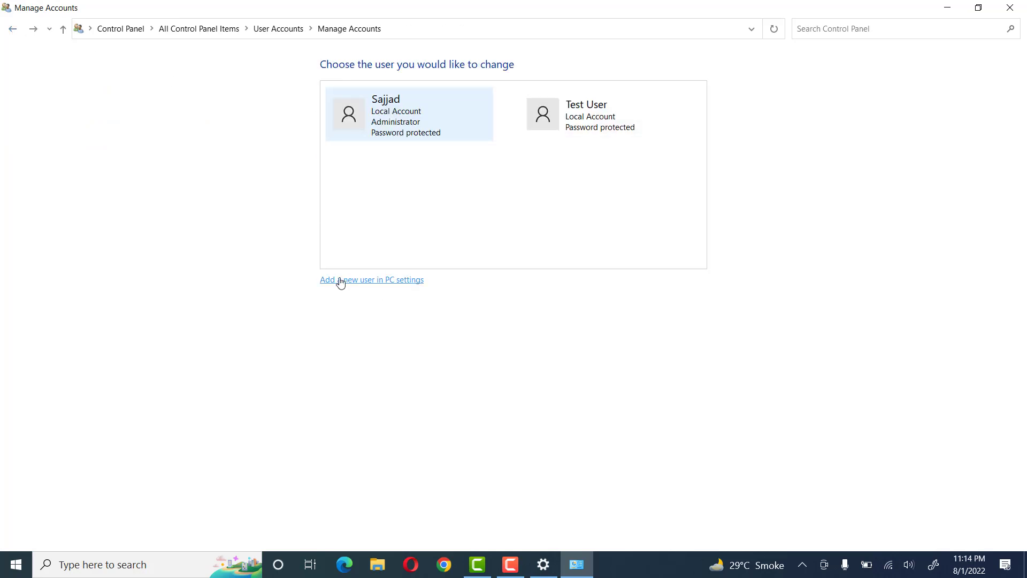
{"action": "left_click", "coordinate": [372, 287]}
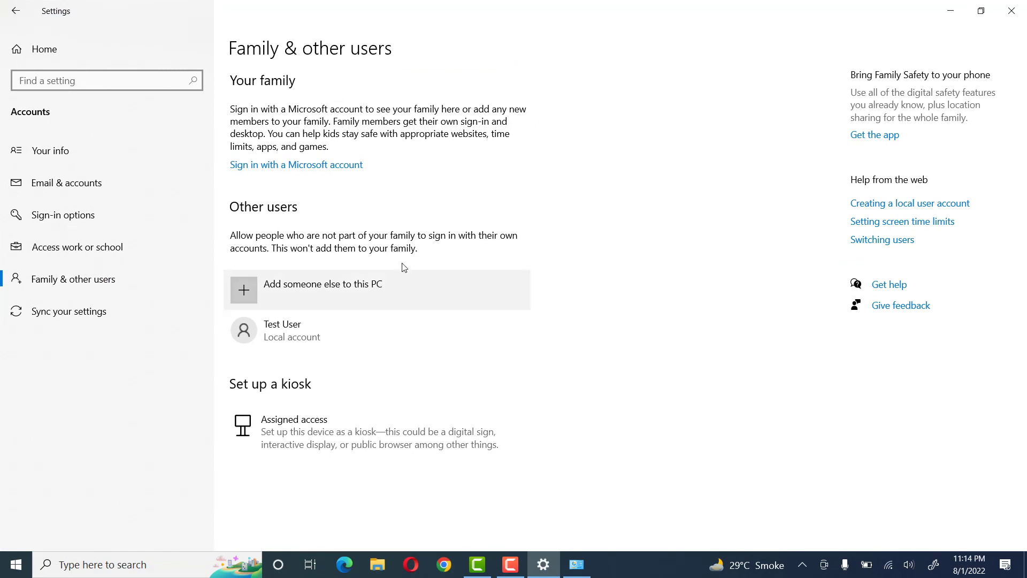
{"action": "left_click", "coordinate": [952, 12]}
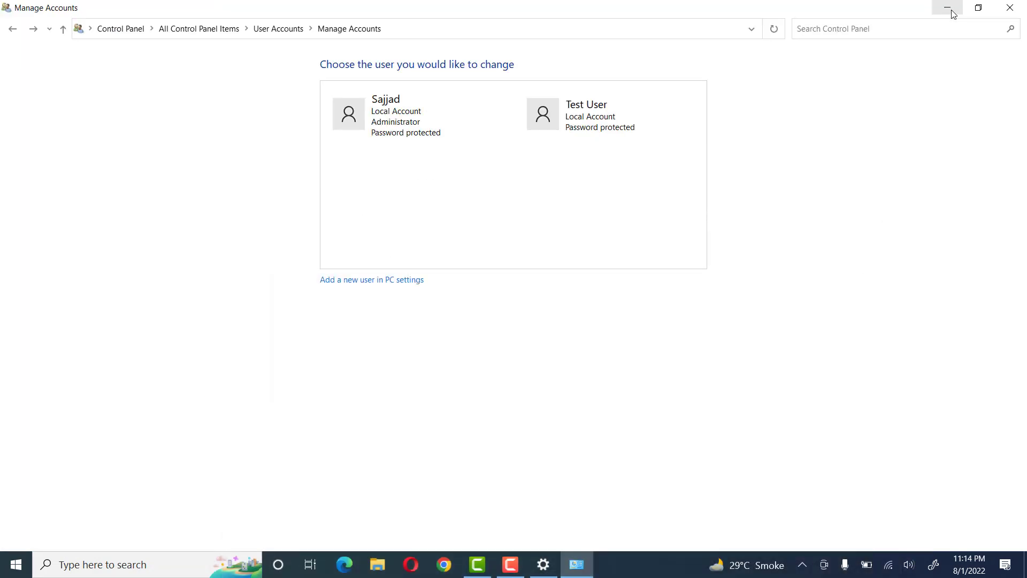
{"action": "left_click", "coordinate": [1011, 7]}
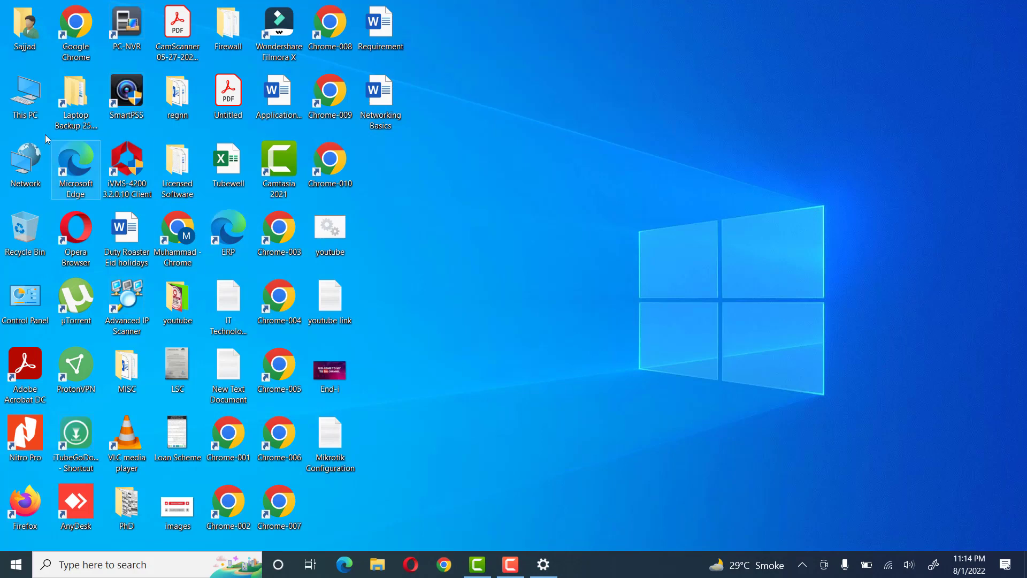
Open Computer Management for This PC, maximize it, and display the Users folder under Local Users and Groups
{"action": "right_click", "coordinate": [25, 97]}
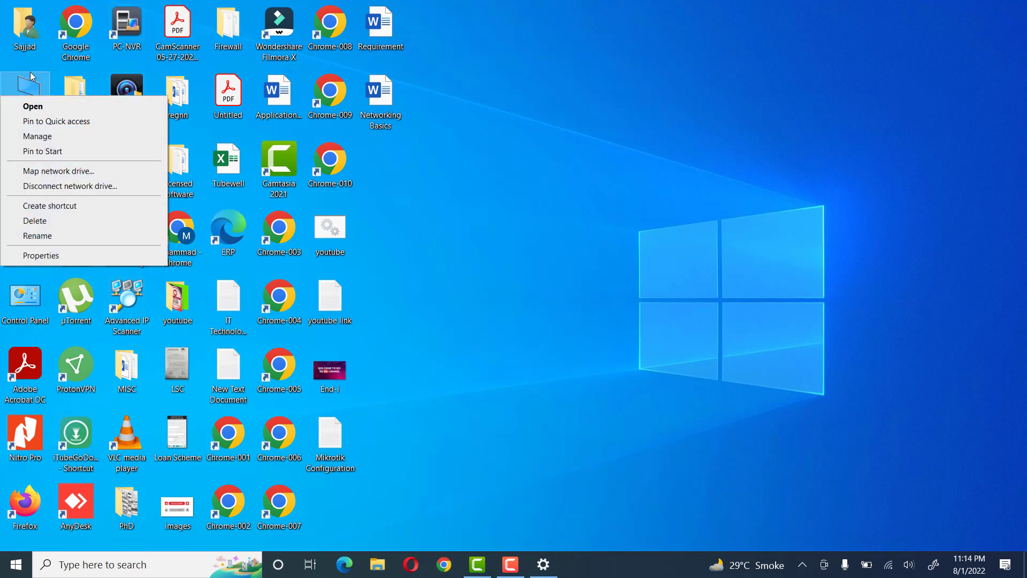
{"action": "left_click", "coordinate": [30, 77]}
{"action": "right_click", "coordinate": [27, 86]}
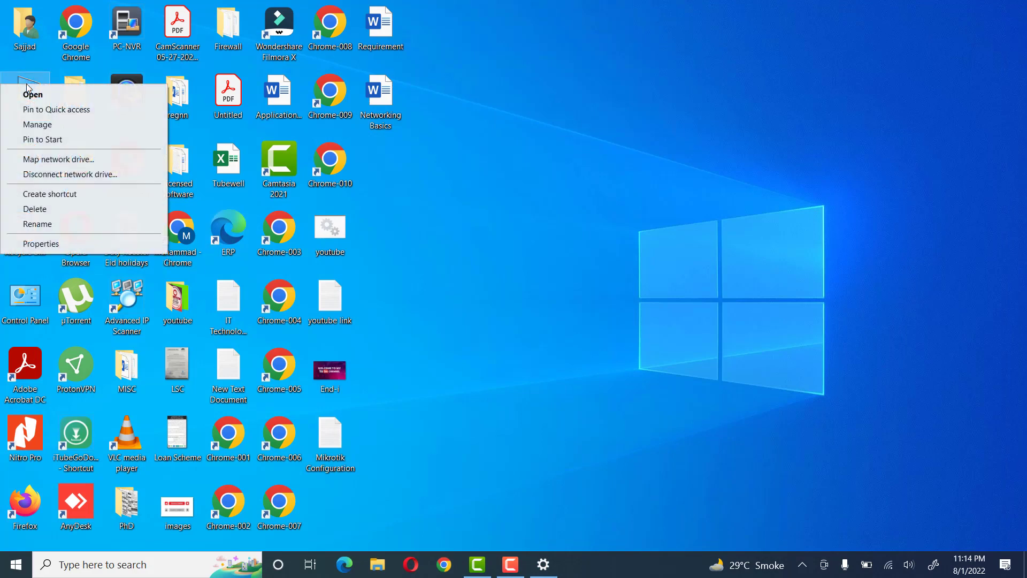
{"action": "left_click", "coordinate": [33, 124]}
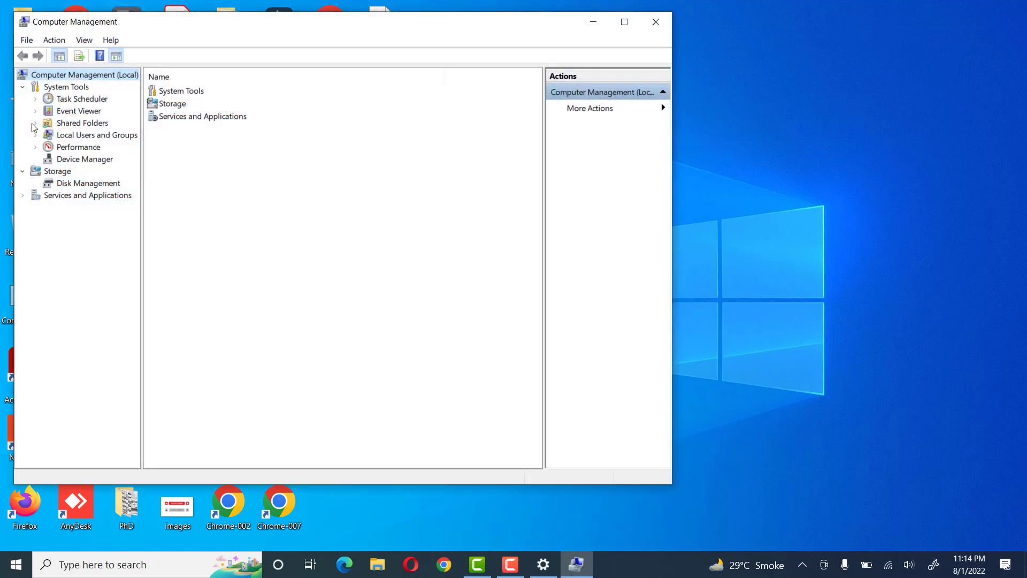
{"action": "left_click", "coordinate": [625, 22]}
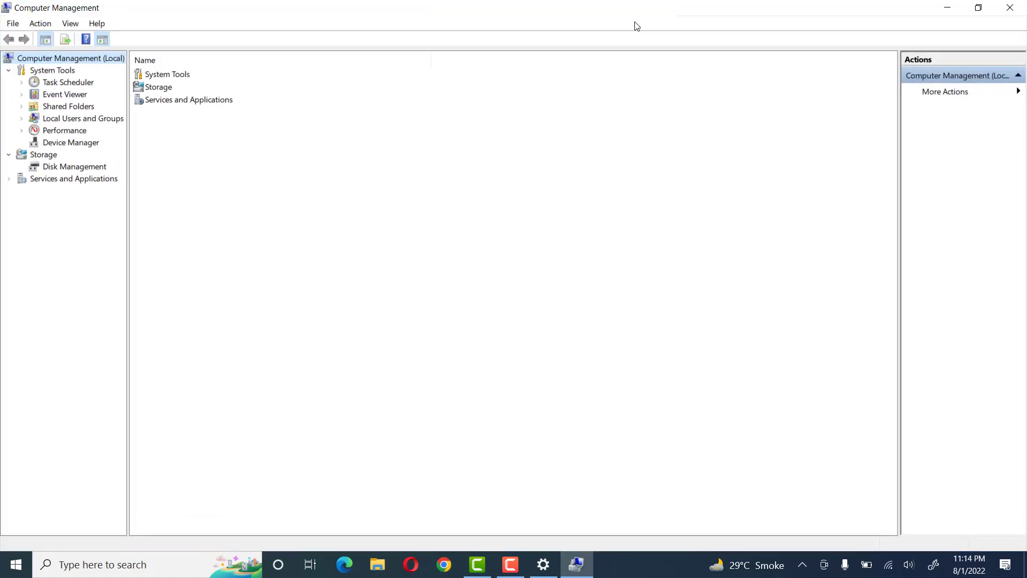
{"action": "double_click", "coordinate": [65, 121]}
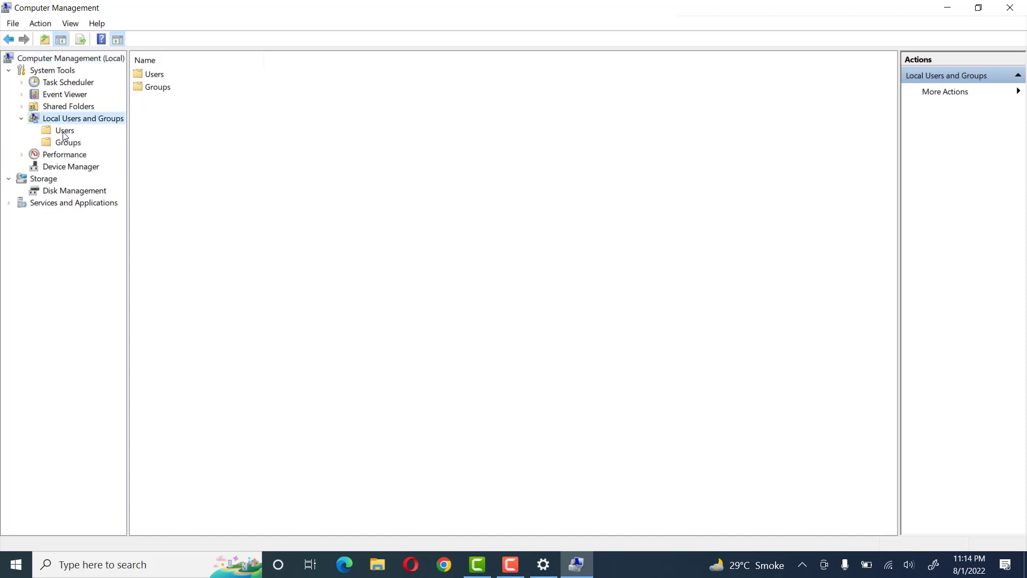
{"action": "left_click", "coordinate": [65, 133]}
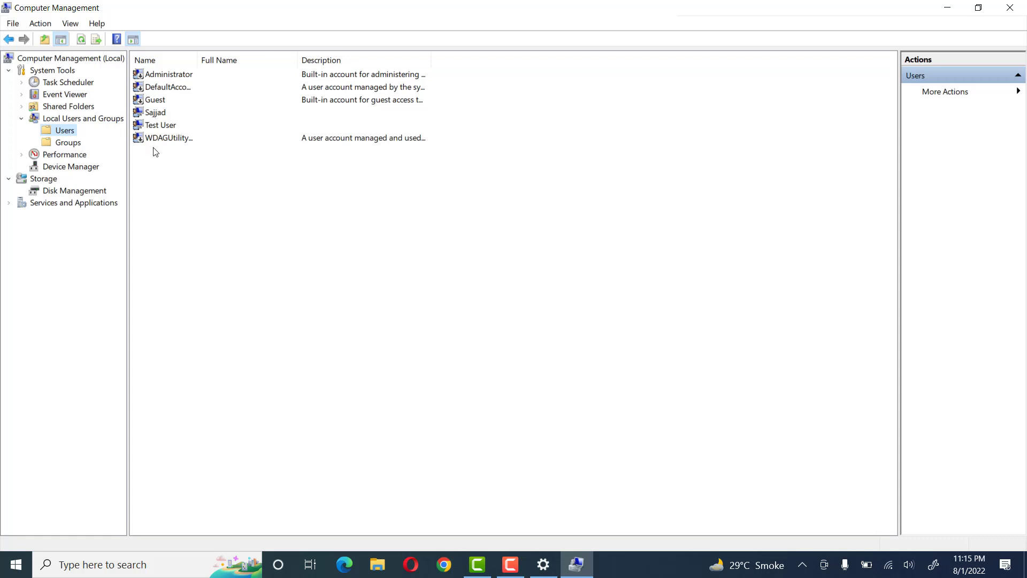
Start a new user in the Users folder and fill in the account's user name and the person's full name
{"action": "right_click", "coordinate": [65, 135]}
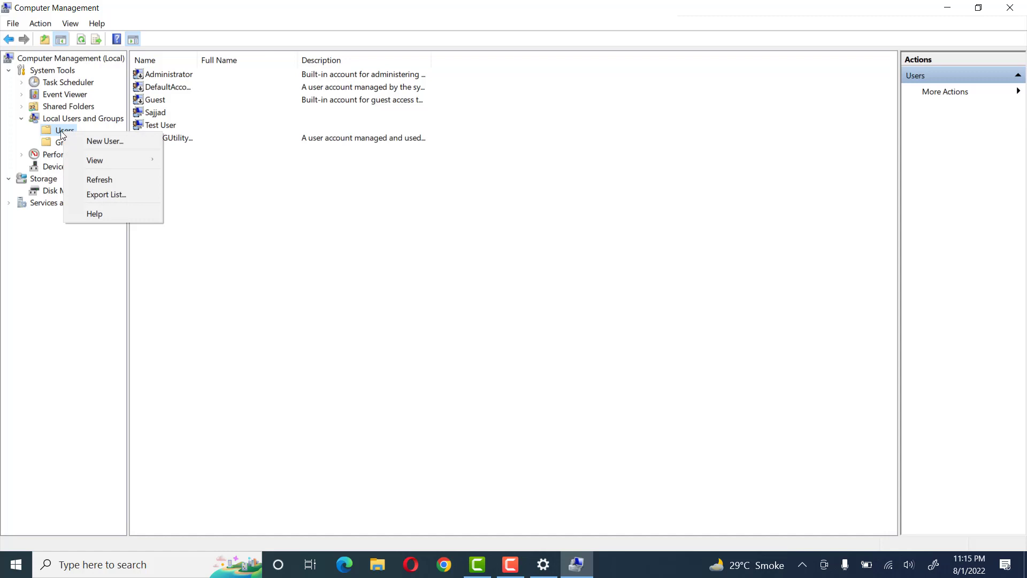
{"action": "left_click", "coordinate": [99, 141]}
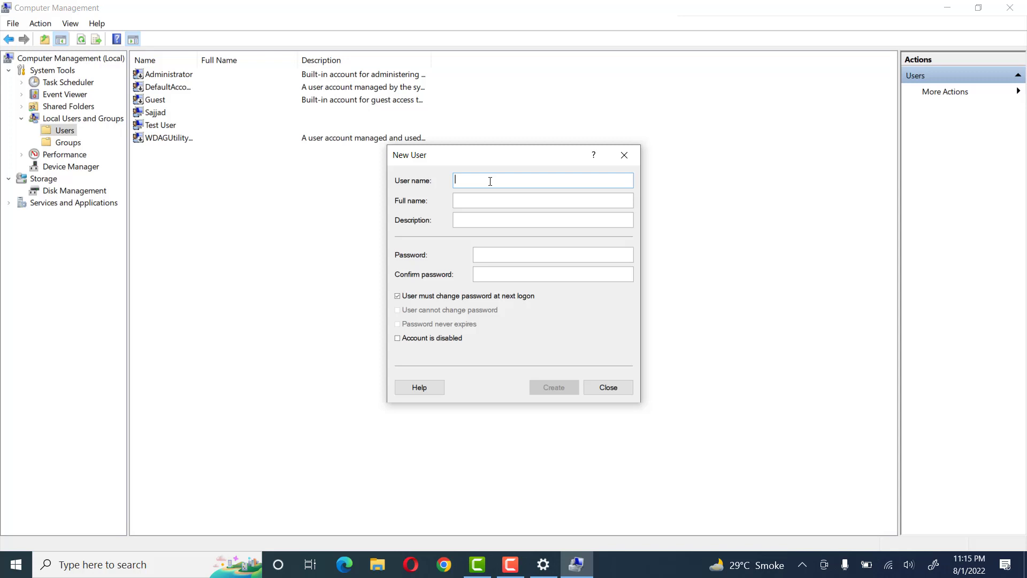
{"action": "type", "text": "Mi"}
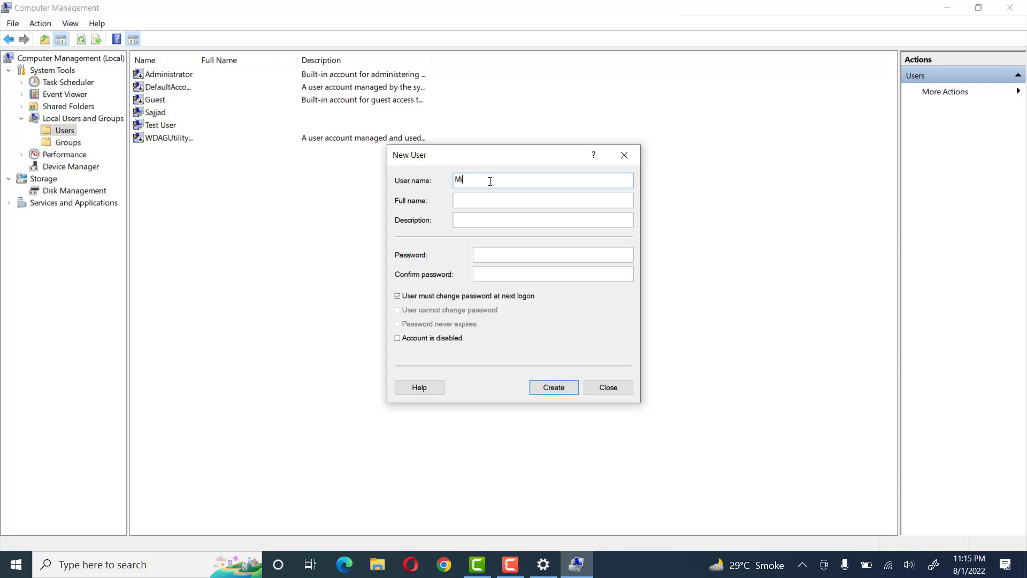
{"action": "type", "text": "chel"}
{"action": "left_click", "coordinate": [477, 200]}
{"action": "left_click", "coordinate": [464, 199]}
{"action": "key", "text": "BackSpace"}
{"action": "type", "text": "i"}
{"action": "type", "text": "•••••"}
Enter the new account's password and repeat it as confirmation
{"action": "key", "text": "Tab"}
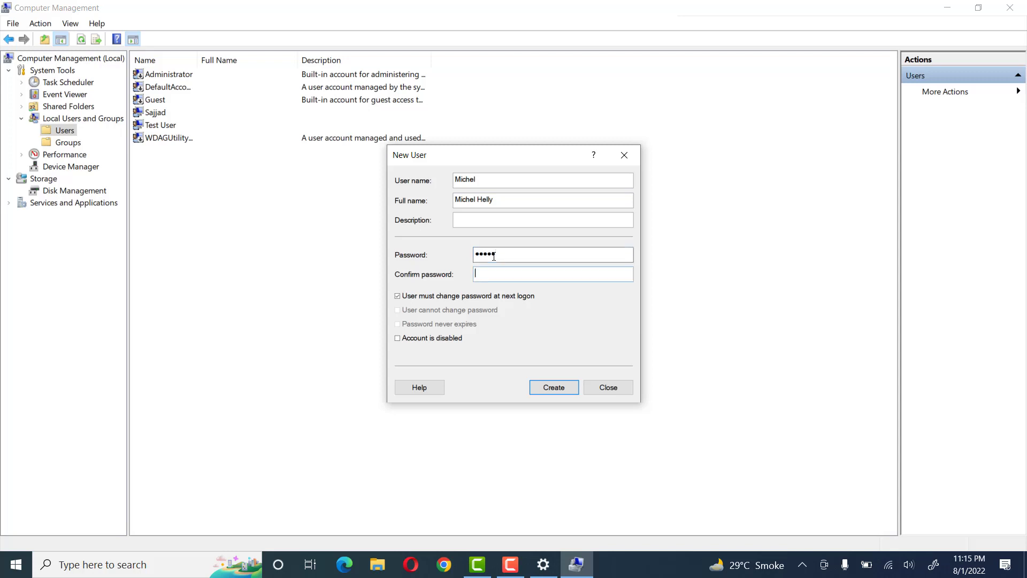
{"action": "type", "text": "•••••"}
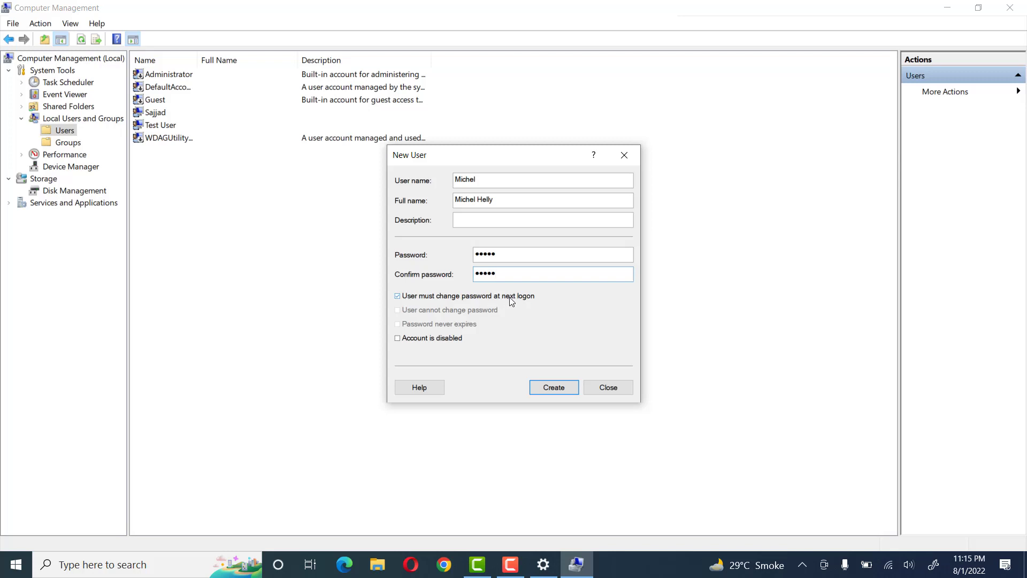
Turn off "User must change password at next logon" and turn on "Password never expires" for the new account
{"action": "left_click", "coordinate": [398, 297]}
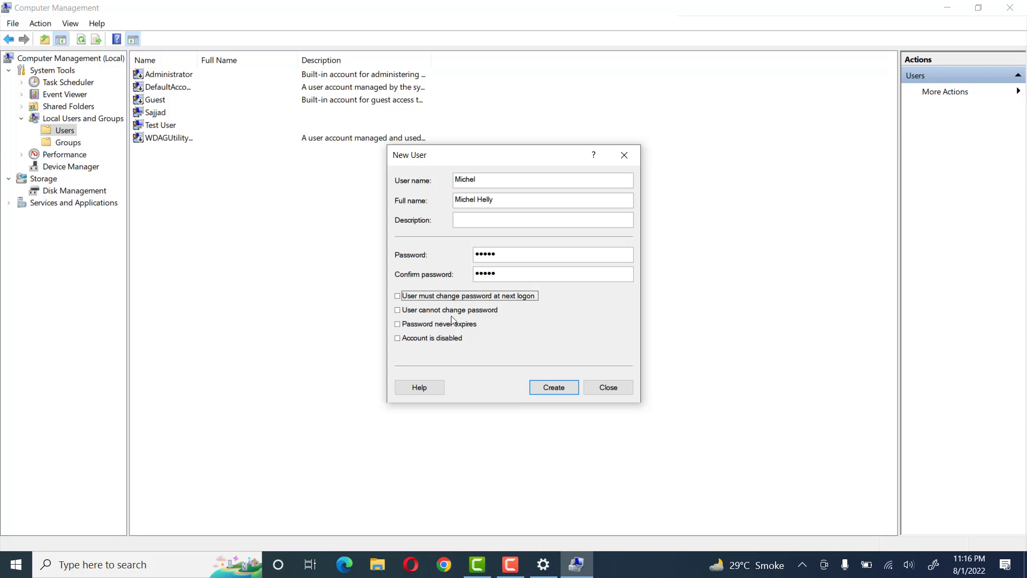
{"action": "left_click", "coordinate": [398, 312]}
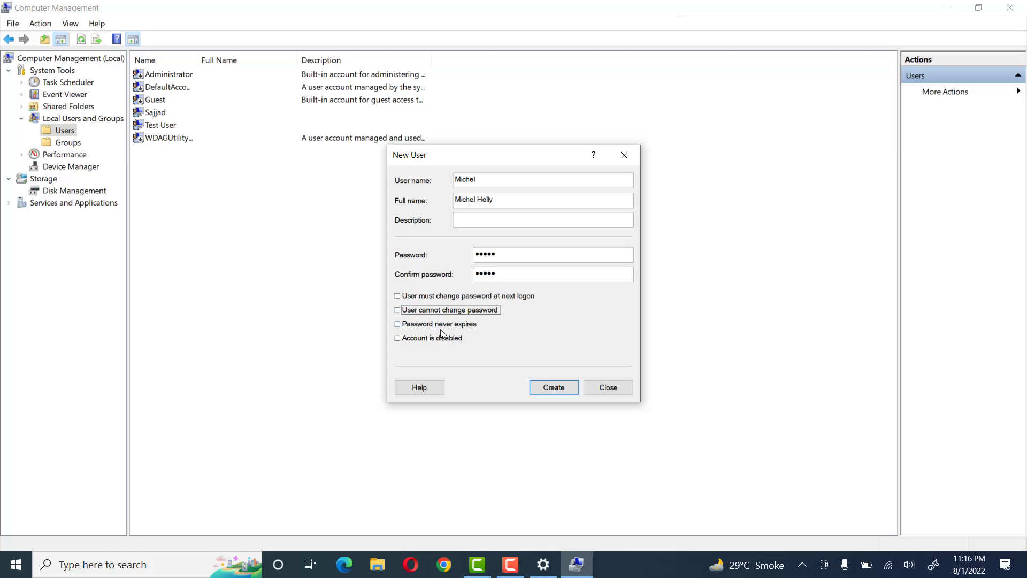
{"action": "left_click", "coordinate": [398, 324]}
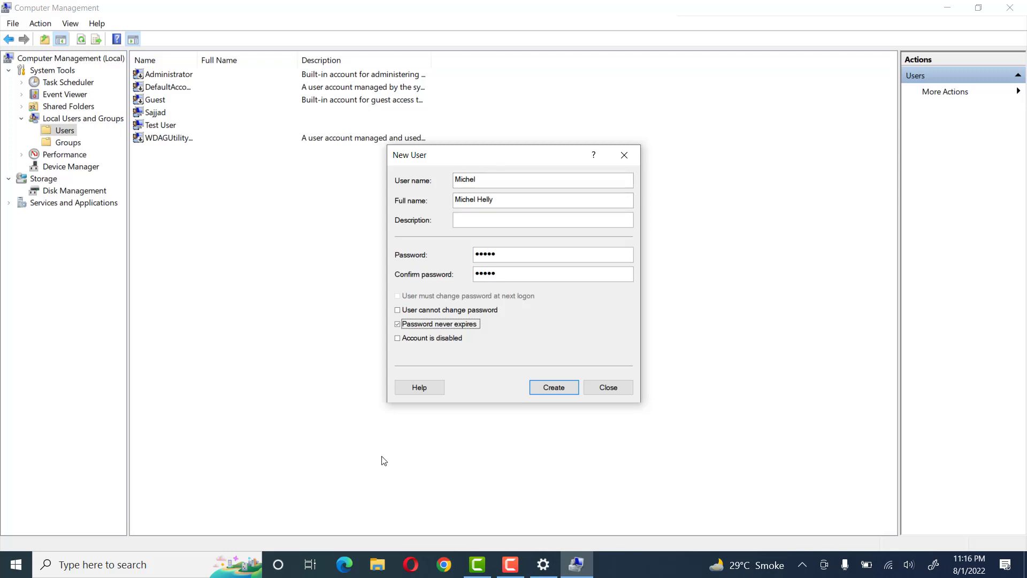
{"action": "left_click", "coordinate": [415, 325]}
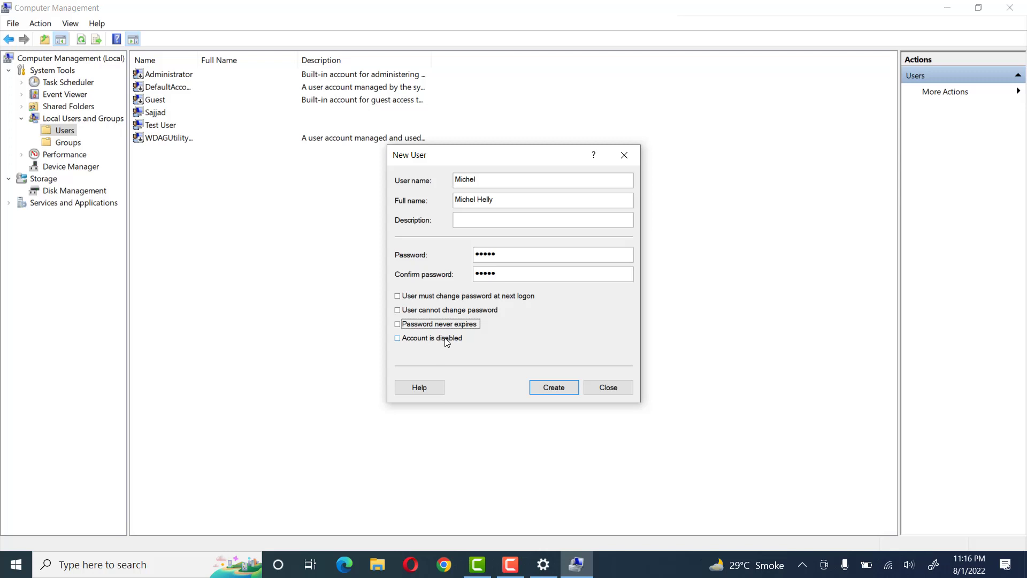
{"action": "left_click", "coordinate": [436, 340]}
{"action": "left_click", "coordinate": [429, 324]}
Create the account, close the New User dialog, and check the new entry in the Users list
{"action": "left_click", "coordinate": [546, 389]}
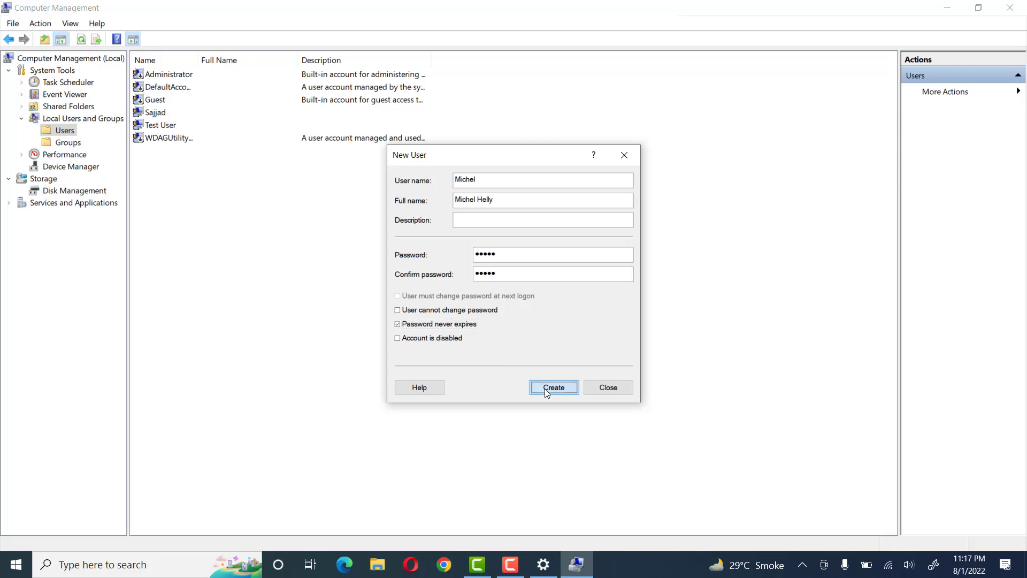
{"action": "left_click", "coordinate": [608, 387]}
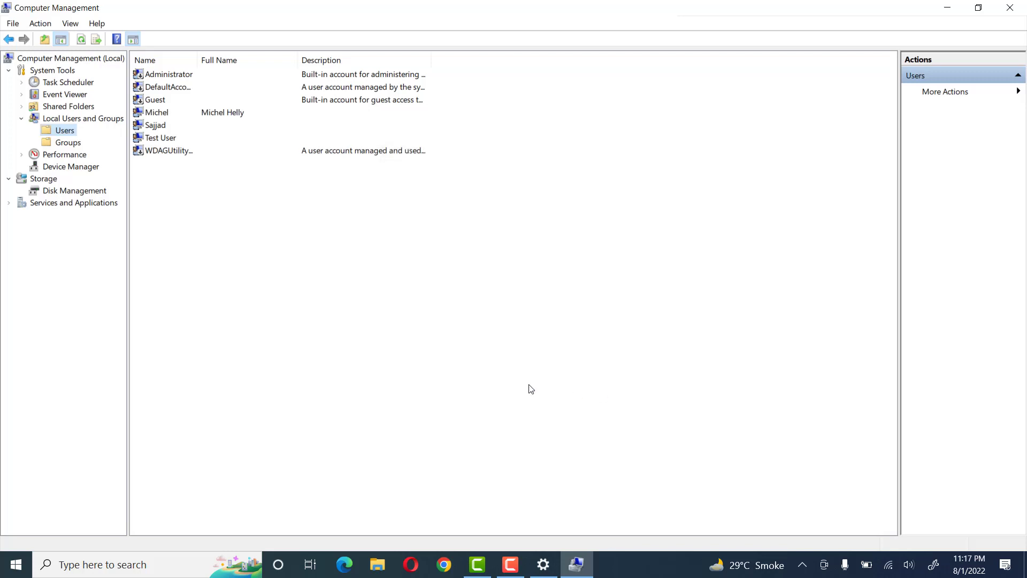
{"action": "left_click", "coordinate": [165, 116]}
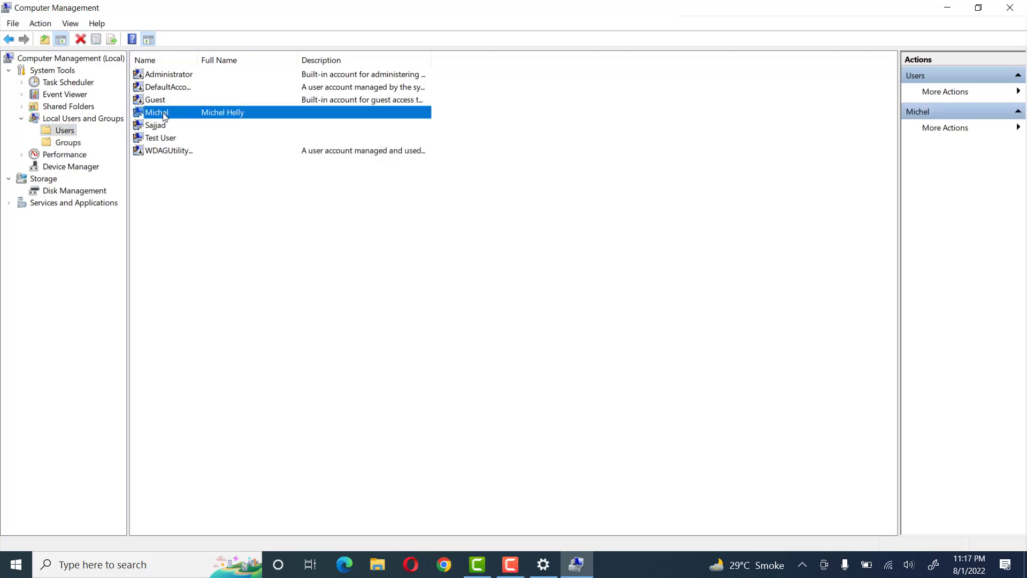
{"action": "left_click", "coordinate": [230, 274]}
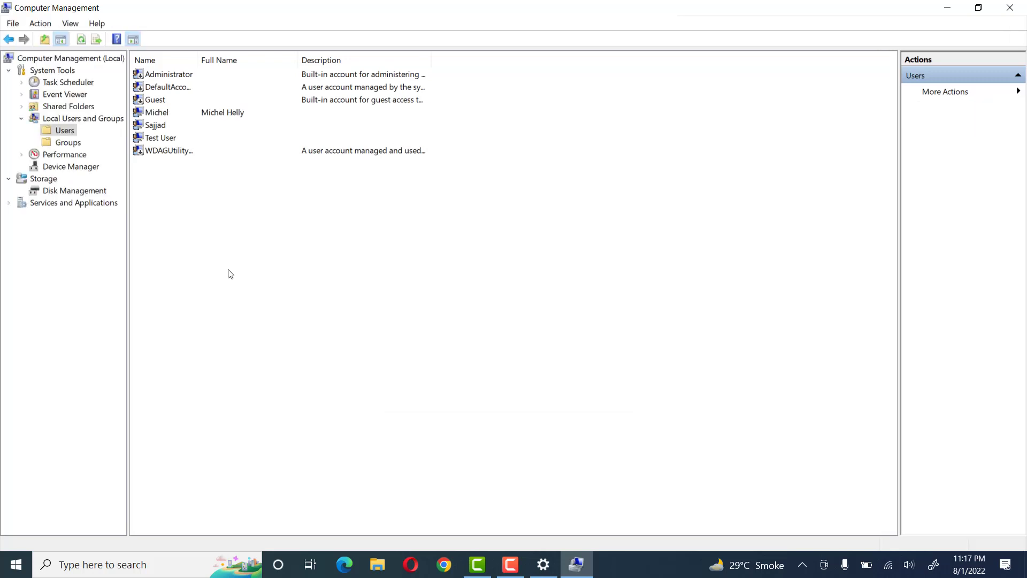
{"action": "left_click", "coordinate": [1012, 15]}
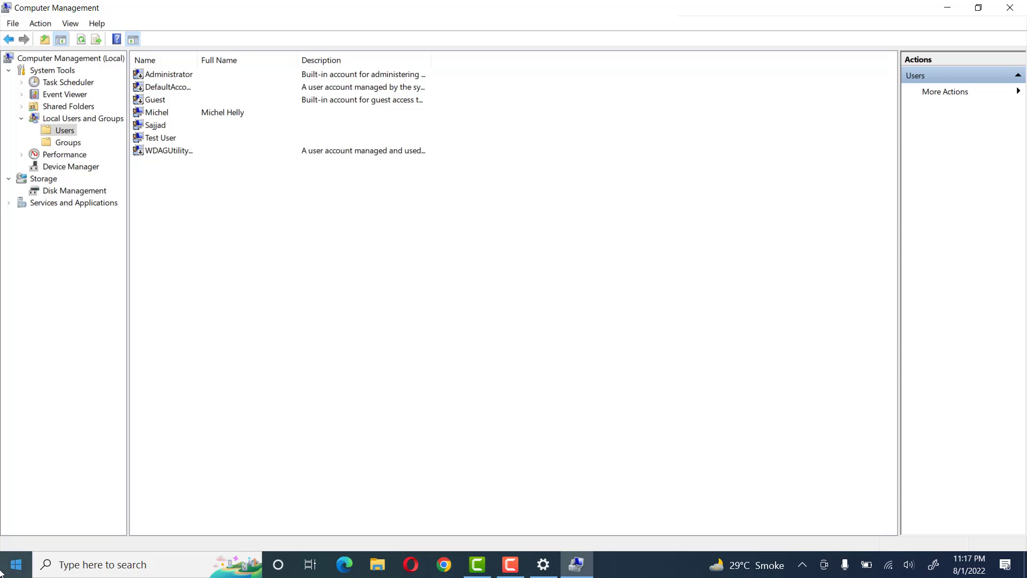
Open the signed-in account's options in Start and check the accounts available for switching, including Test User
{"action": "left_click", "coordinate": [16, 565]}
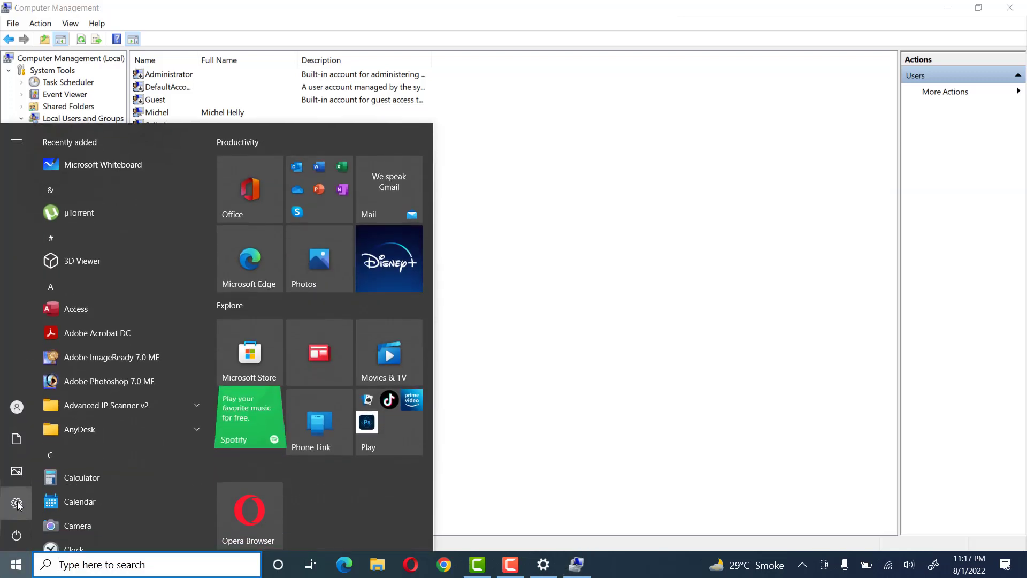
{"action": "mouse_move", "coordinate": [20, 413]}
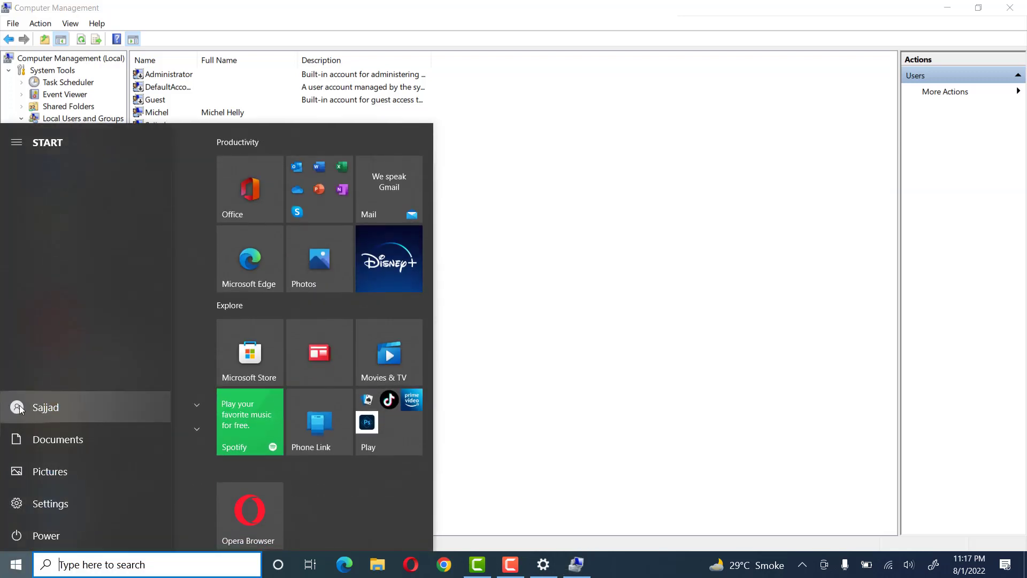
{"action": "left_click", "coordinate": [20, 409]}
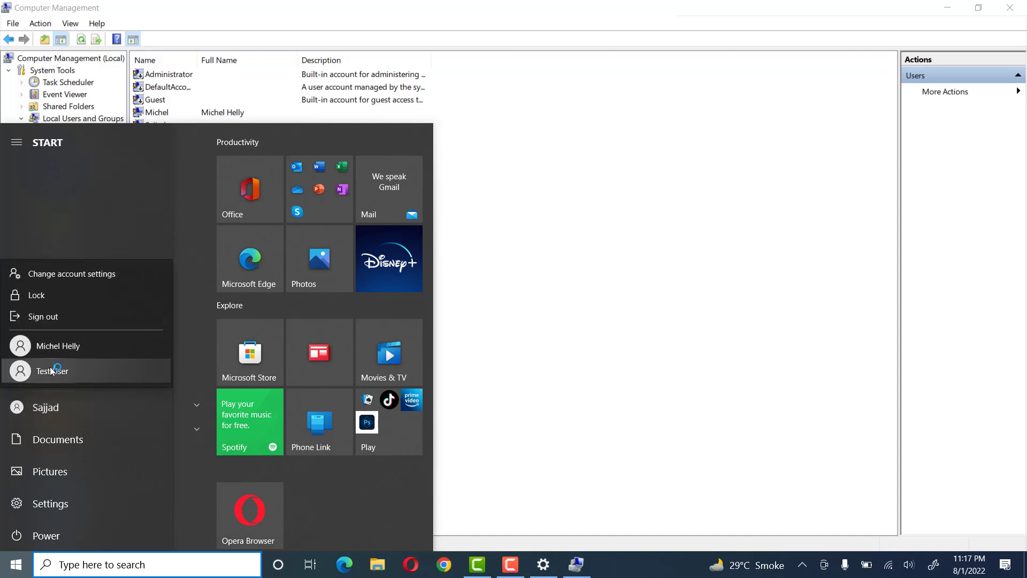
{"action": "left_click", "coordinate": [32, 373]}
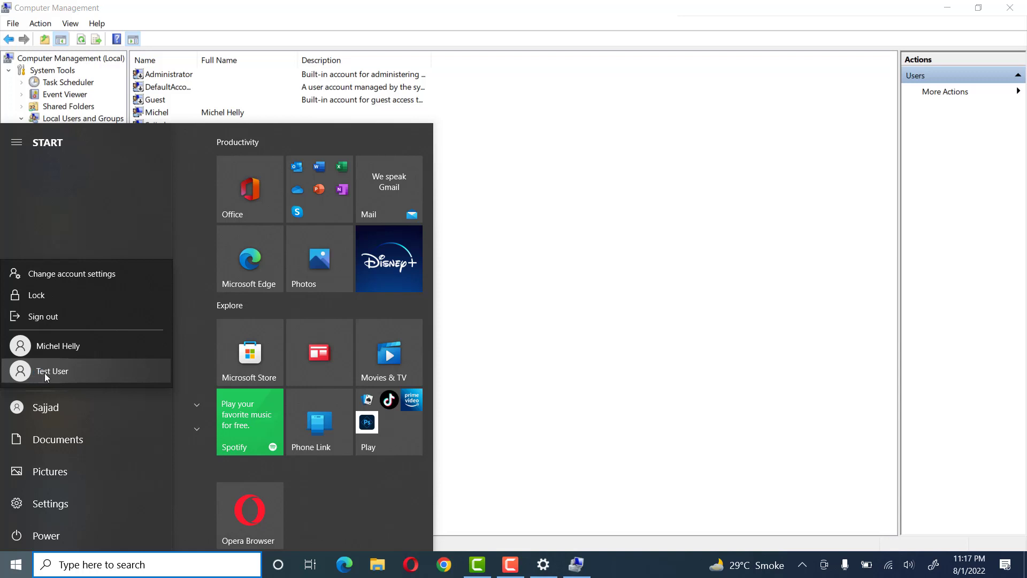